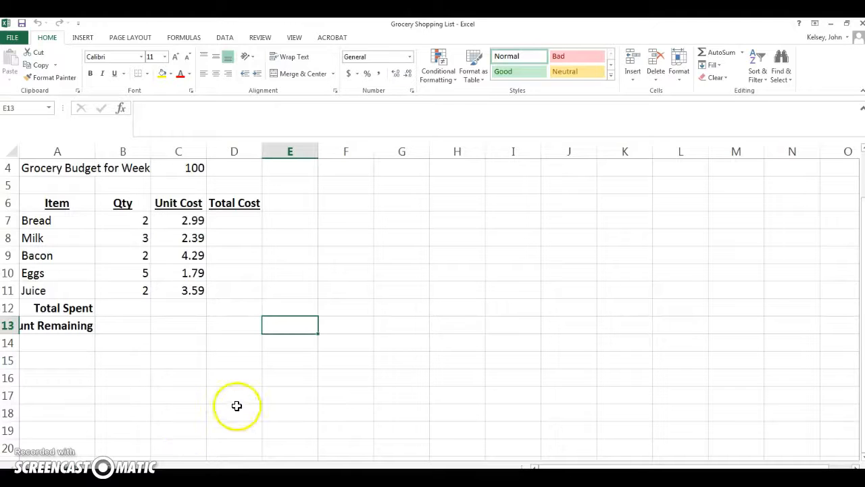
- Add the centred page header "Groceries" to the worksheet and return to Normal view
{"action": "left_click", "coordinate": [81, 38]}
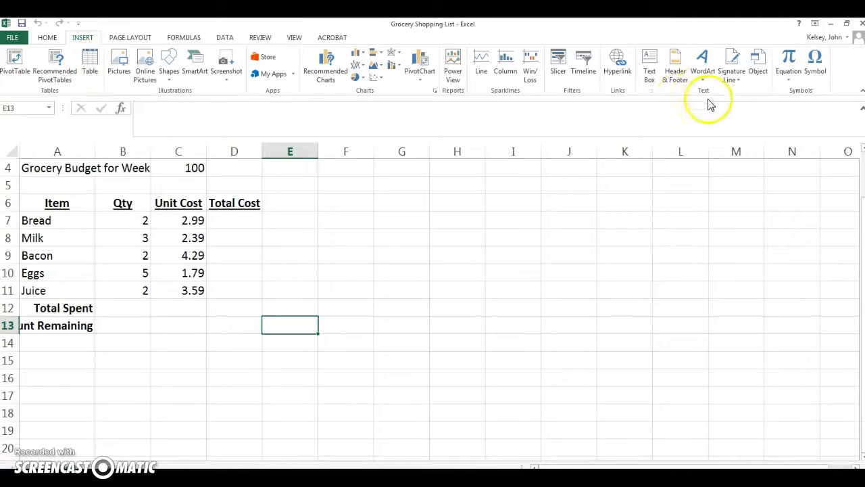
{"action": "left_click", "coordinate": [676, 71]}
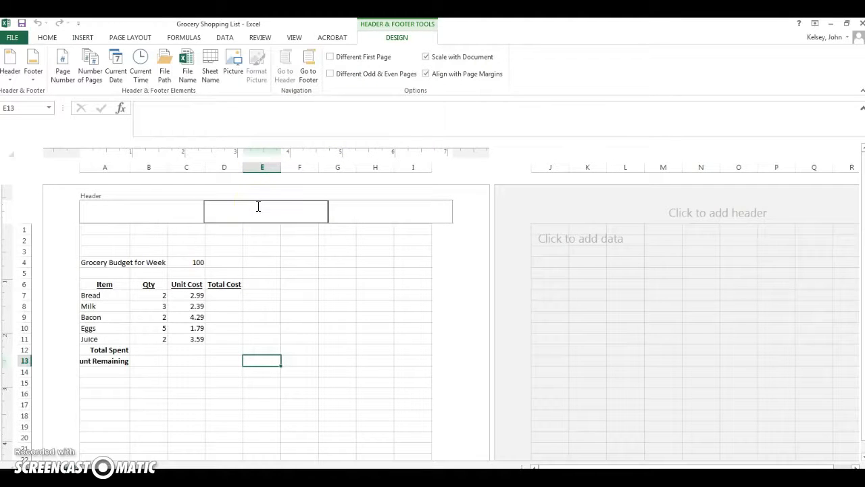
{"action": "type", "text": "Groceries"}
{"action": "left_click", "coordinate": [230, 284]}
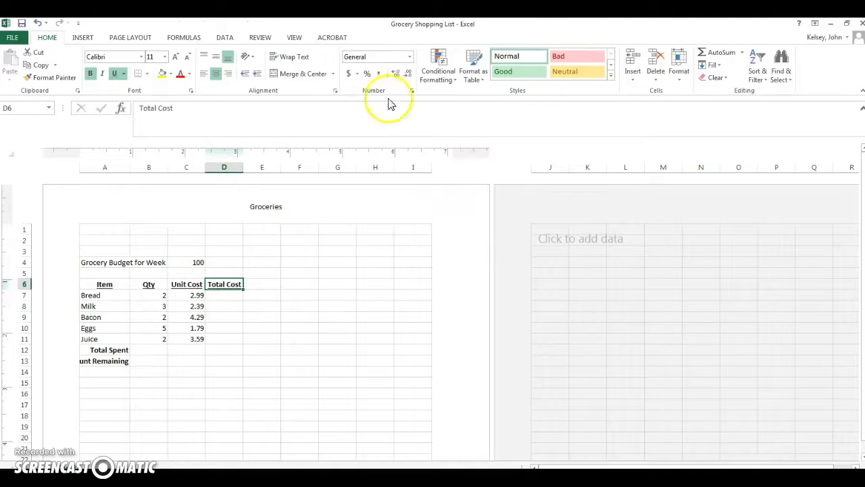
{"action": "left_click", "coordinate": [294, 38]}
{"action": "left_click", "coordinate": [10, 64]}
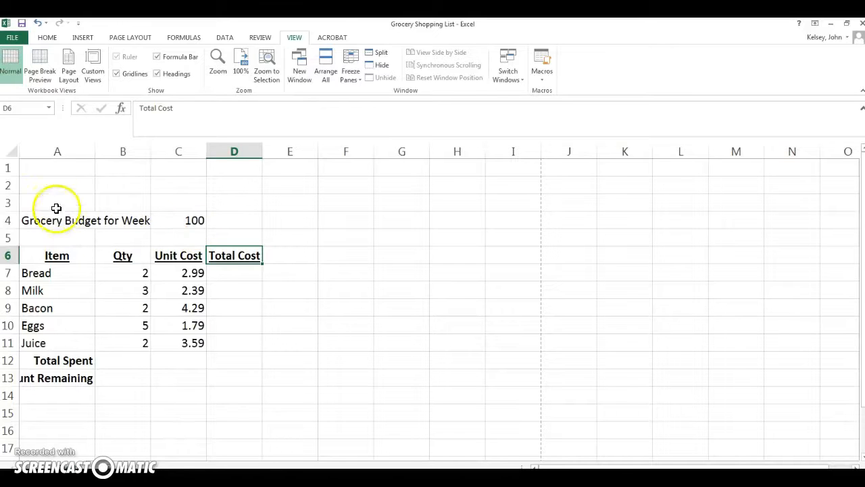
- AutoFit the width of column A to its contents
{"action": "left_click", "coordinate": [58, 151]}
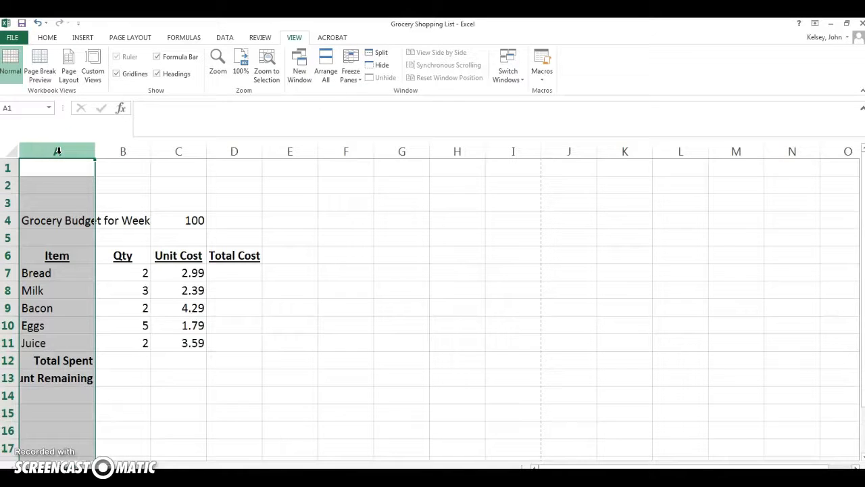
{"action": "left_click", "coordinate": [47, 38]}
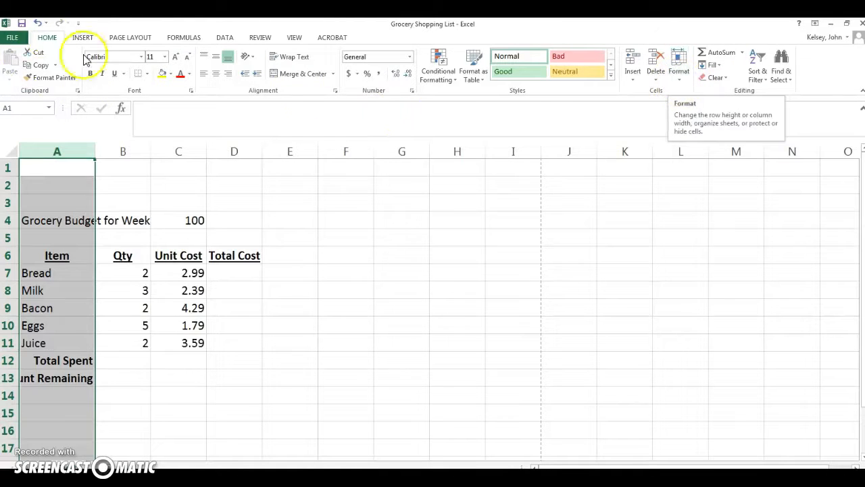
{"action": "left_click", "coordinate": [680, 81]}
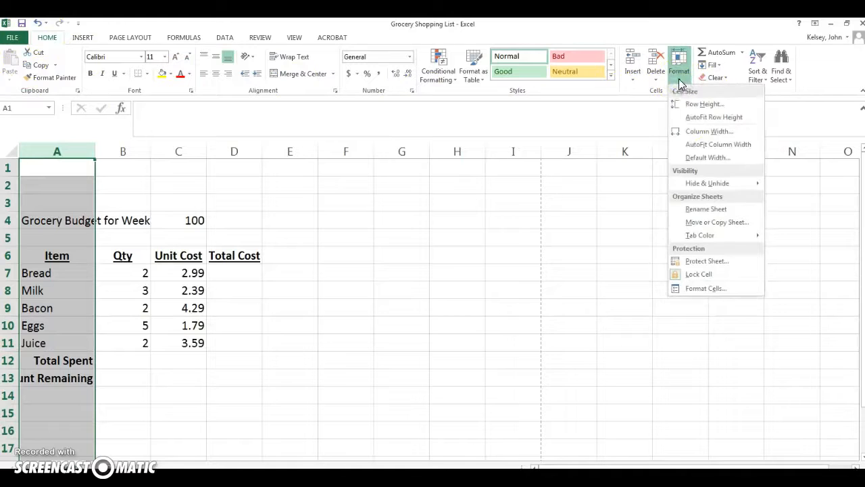
{"action": "left_click", "coordinate": [700, 145]}
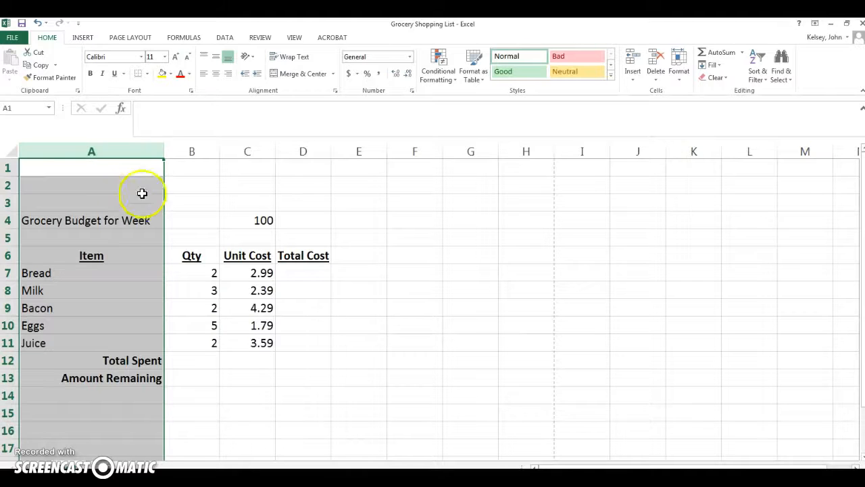
- Format the unit costs in C7:C11 as Currency and the weekly grocery budget in C4 as Accounting
{"action": "left_click", "coordinate": [297, 271]}
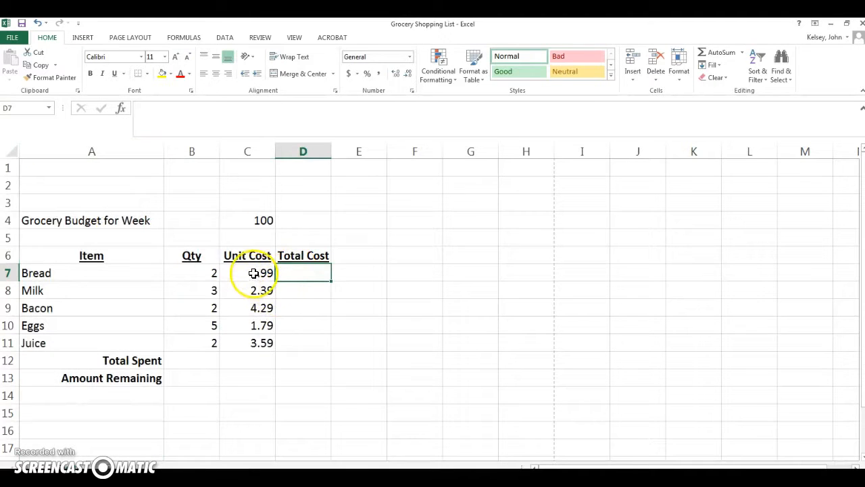
{"action": "left_click_drag", "start_coordinate": [241, 271], "coordinate": [255, 348]}
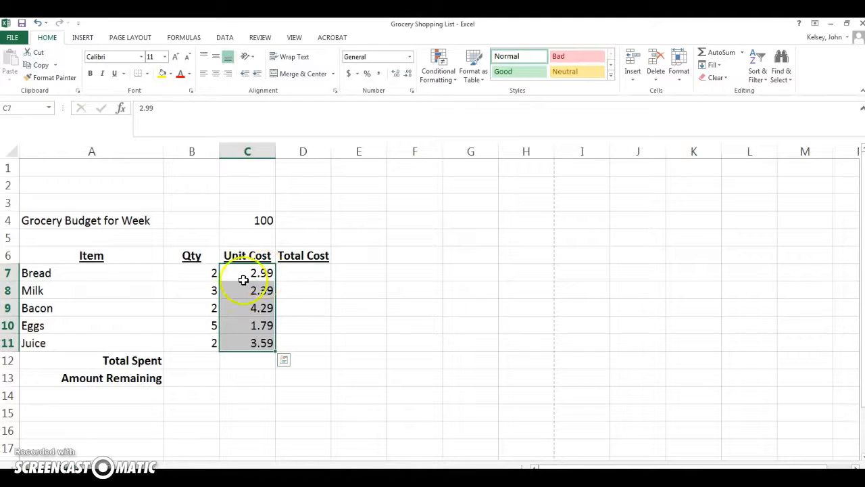
{"action": "left_click", "coordinate": [410, 59]}
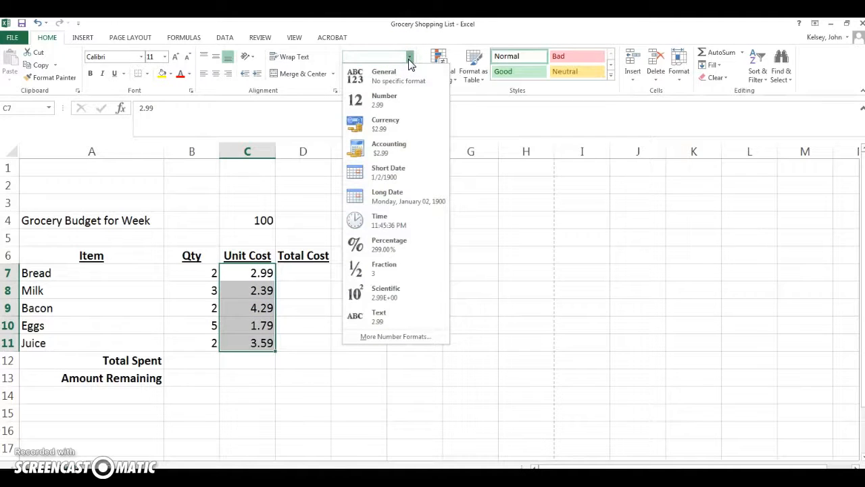
{"action": "left_click", "coordinate": [387, 120]}
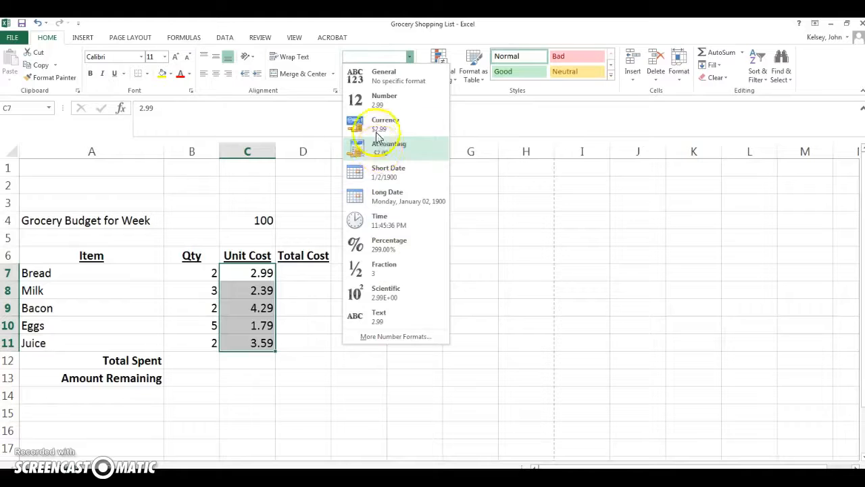
{"action": "left_click", "coordinate": [377, 129]}
{"action": "left_click", "coordinate": [378, 129]}
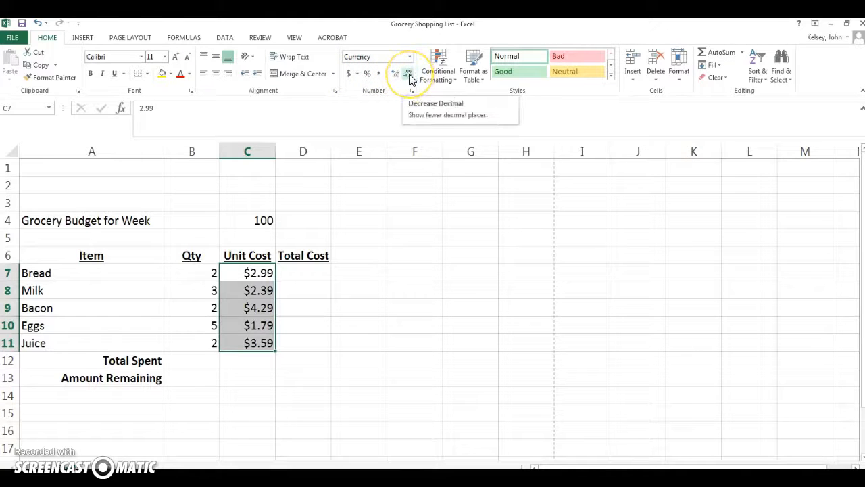
{"action": "left_click", "coordinate": [264, 220]}
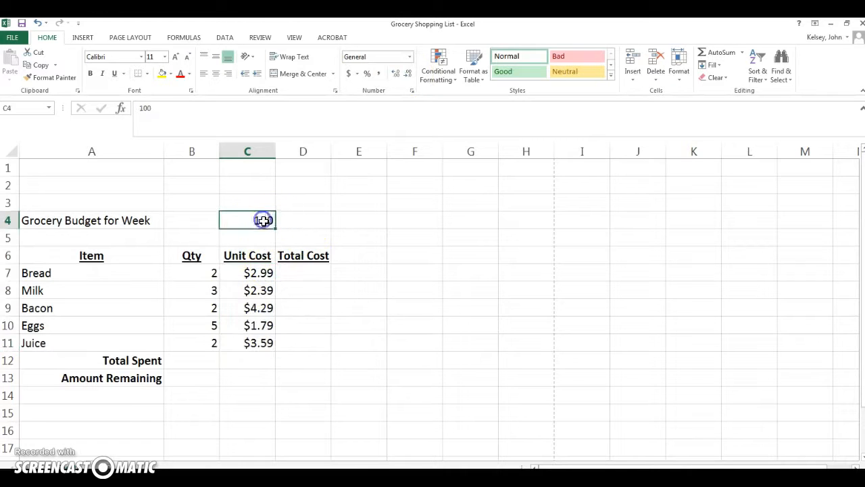
{"action": "left_click", "coordinate": [348, 73]}
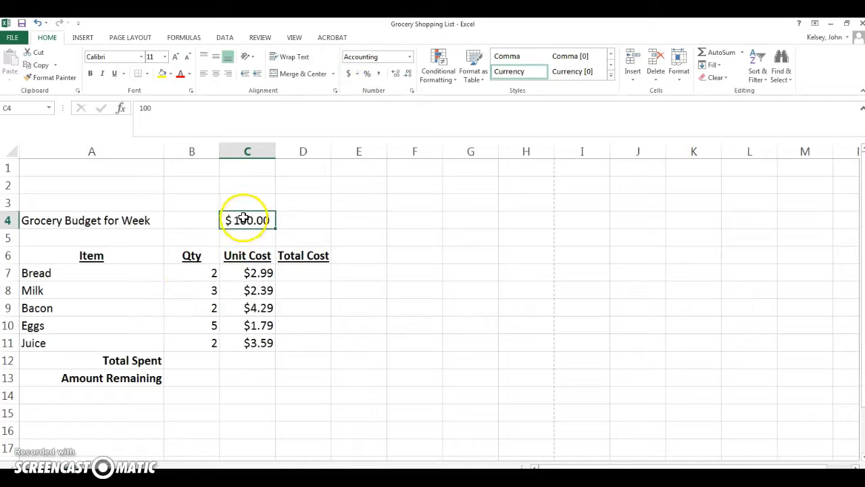
- Enter the formula =B7*C7 in D7 to calculate the total cost of the bread
{"action": "left_click", "coordinate": [290, 278]}
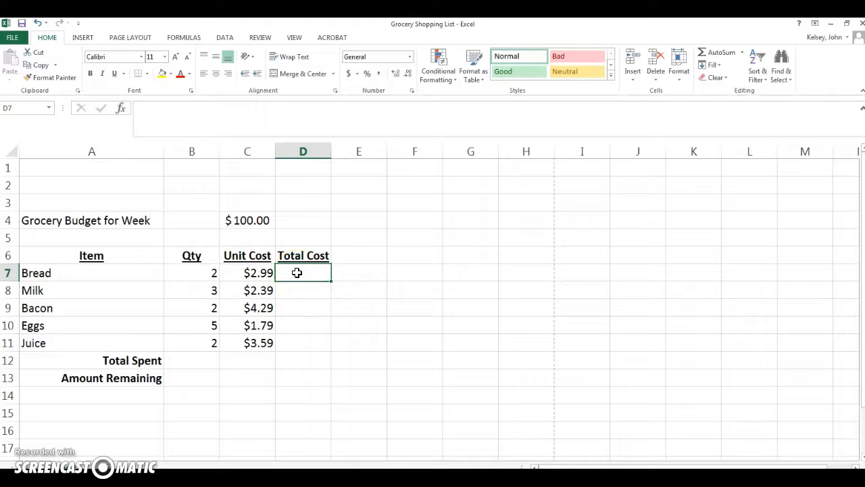
{"action": "type", "text": "="}
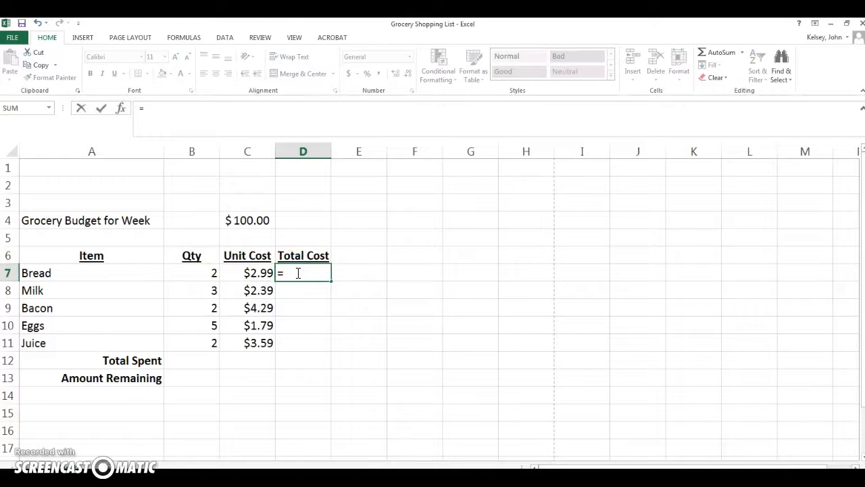
{"action": "left_click", "coordinate": [206, 271]}
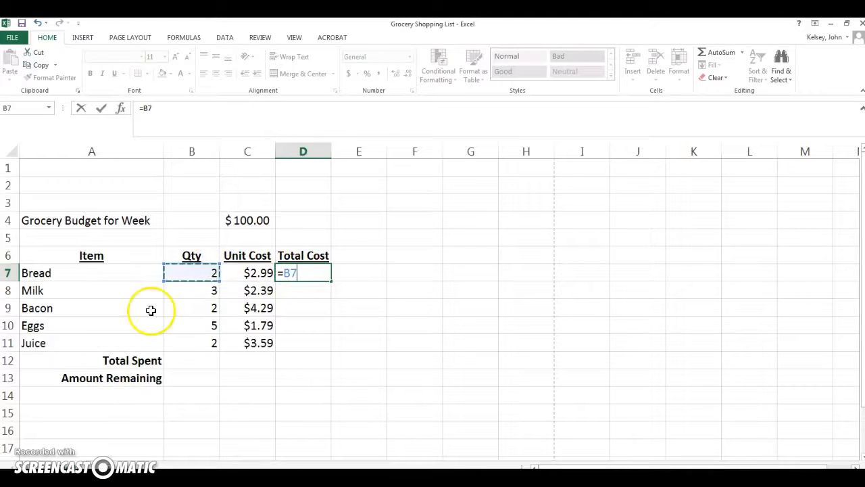
{"action": "type", "text": "*"}
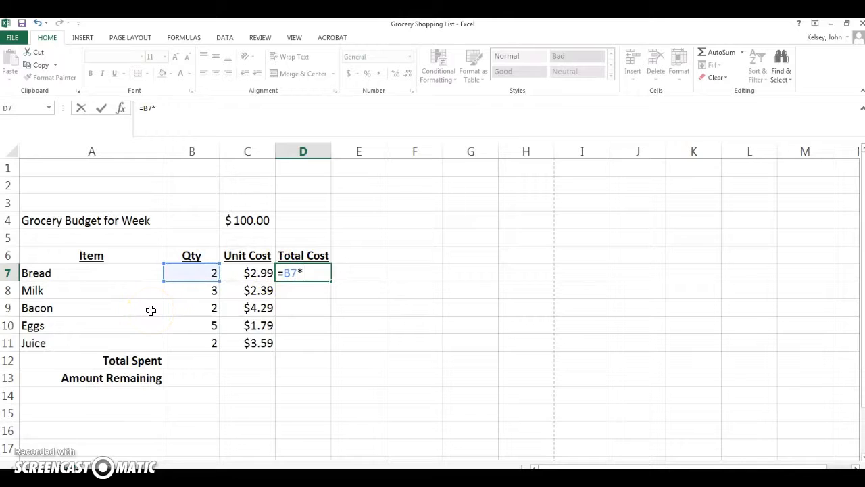
{"action": "left_click", "coordinate": [250, 273]}
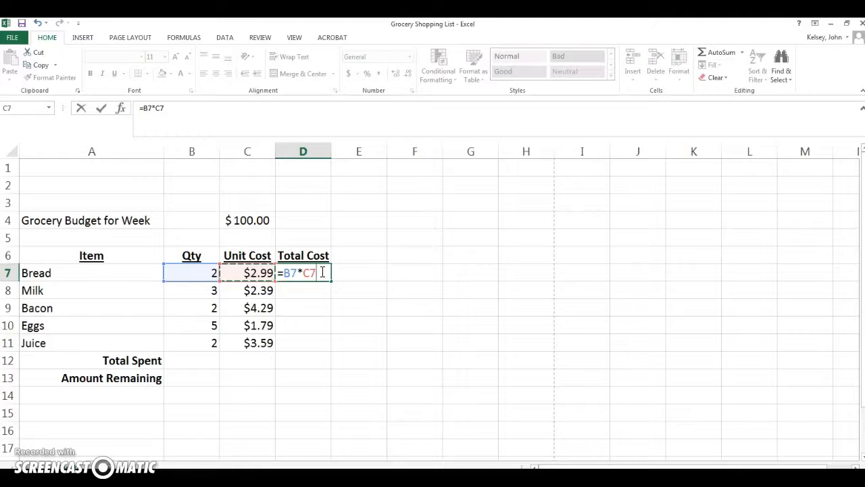
{"action": "key", "text": "Return"}
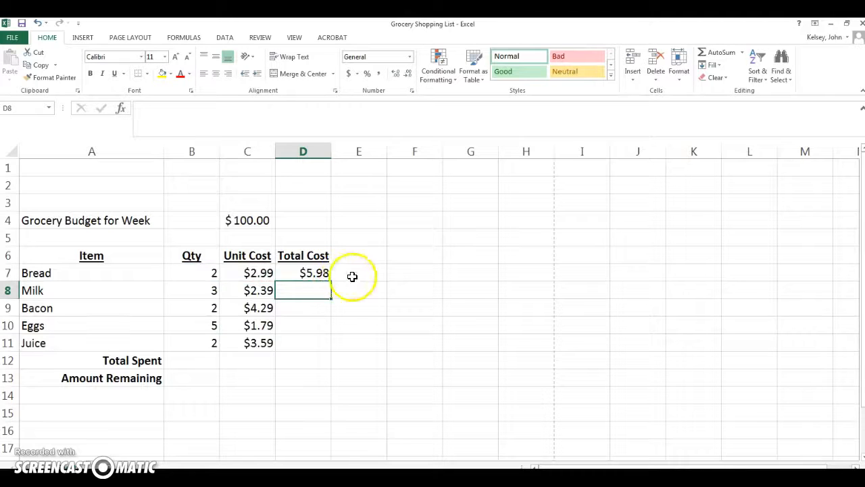
- Copy the total cost formula in D7 down through D11 for the remaining items
{"action": "left_click", "coordinate": [315, 273]}
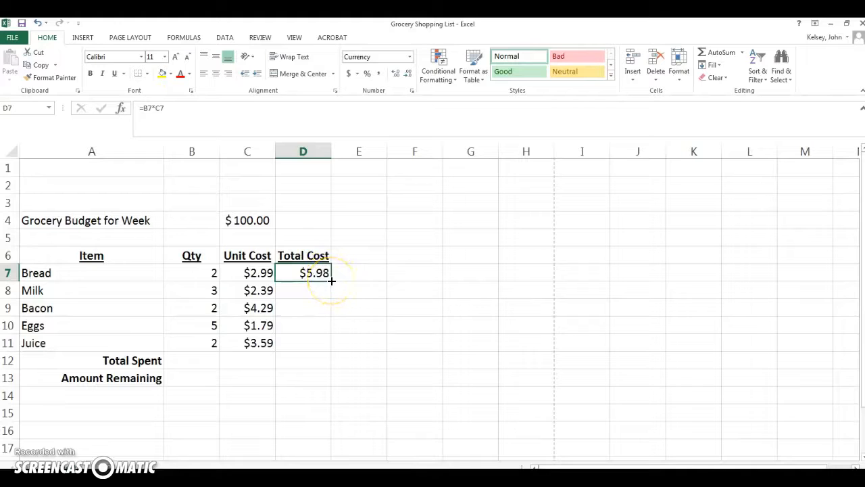
{"action": "double_click", "coordinate": [314, 273]}
{"action": "double_click", "coordinate": [288, 273]}
{"action": "left_click", "coordinate": [317, 273]}
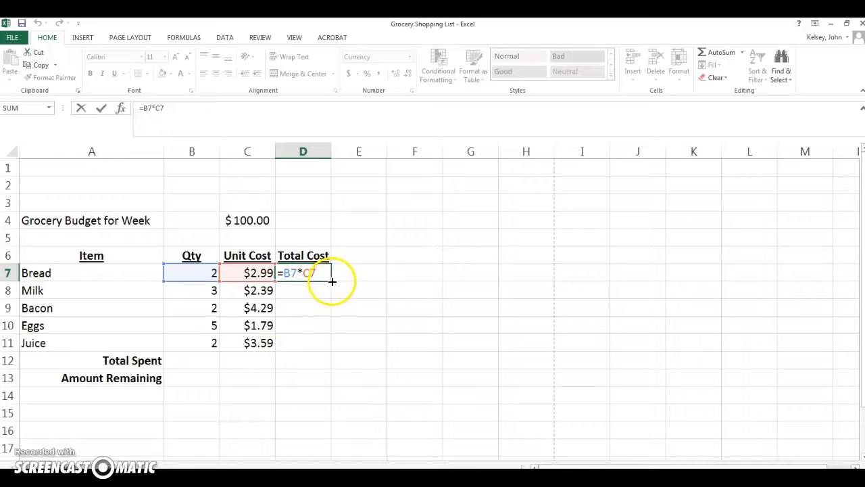
{"action": "key", "text": "ctrl+Return"}
{"action": "left_click_drag", "start_coordinate": [329, 312], "coordinate": [326, 349]}
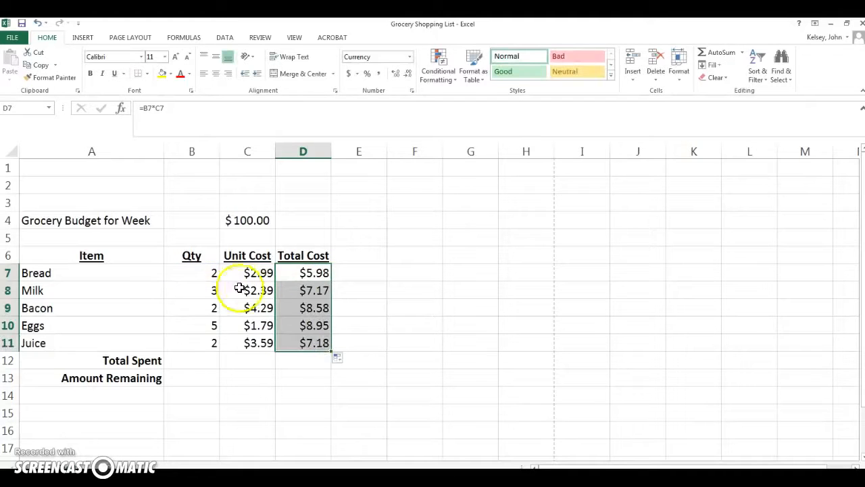
- Show the worksheet's formulas to check the copied cell references in the Total Cost column, and switch back to values
{"action": "left_click", "coordinate": [318, 290]}
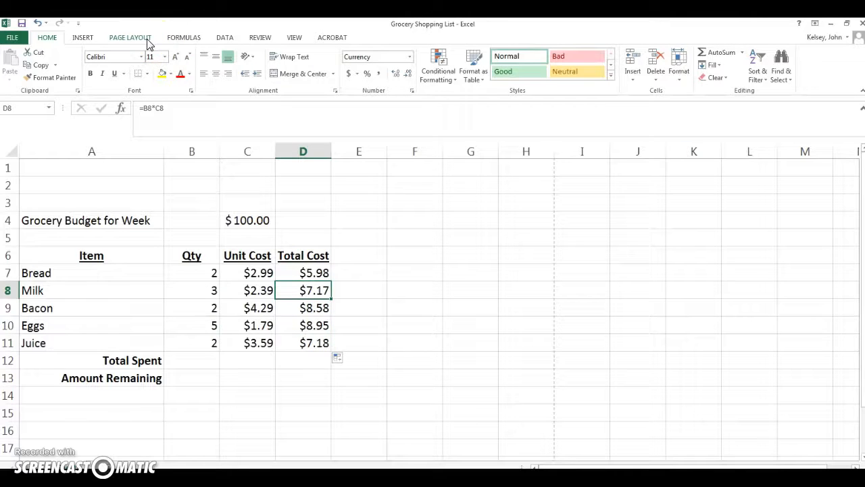
{"action": "left_click", "coordinate": [184, 37]}
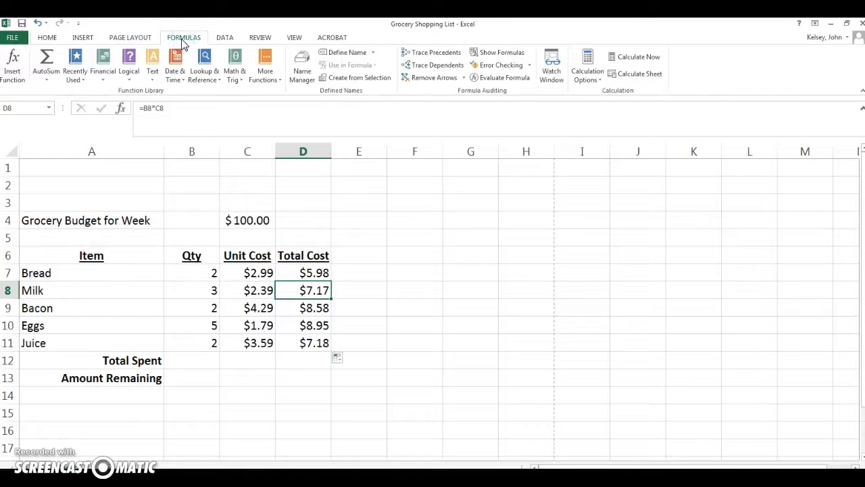
{"action": "left_click", "coordinate": [499, 52]}
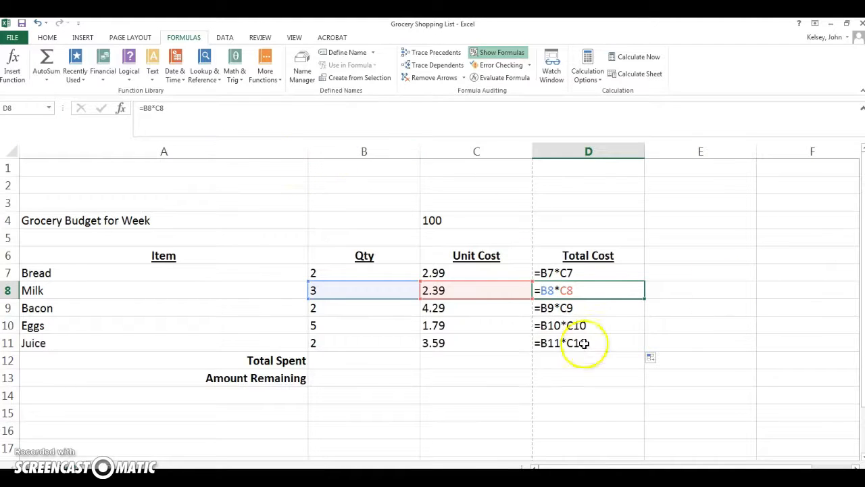
{"action": "left_click", "coordinate": [503, 53]}
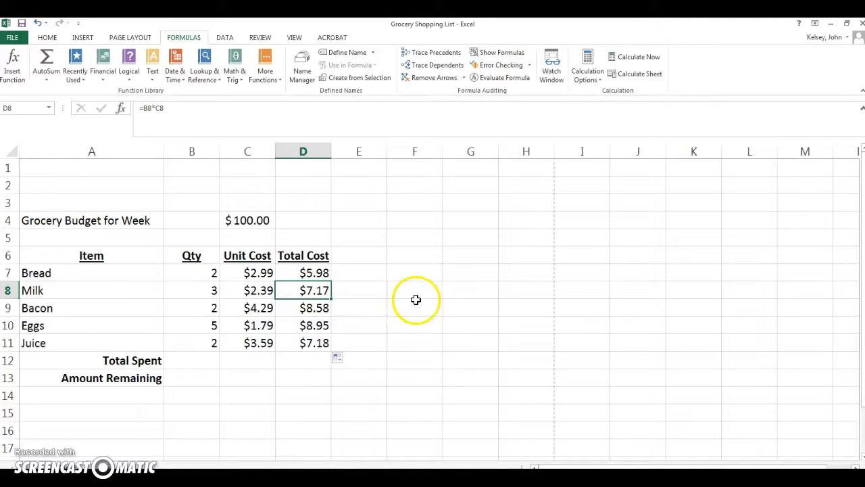
{"action": "left_click", "coordinate": [303, 360]}
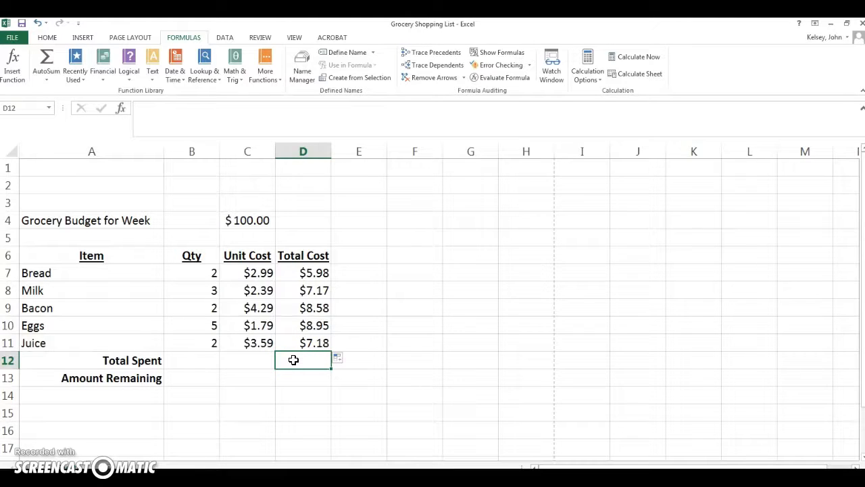
{"action": "left_click", "coordinate": [298, 360]}
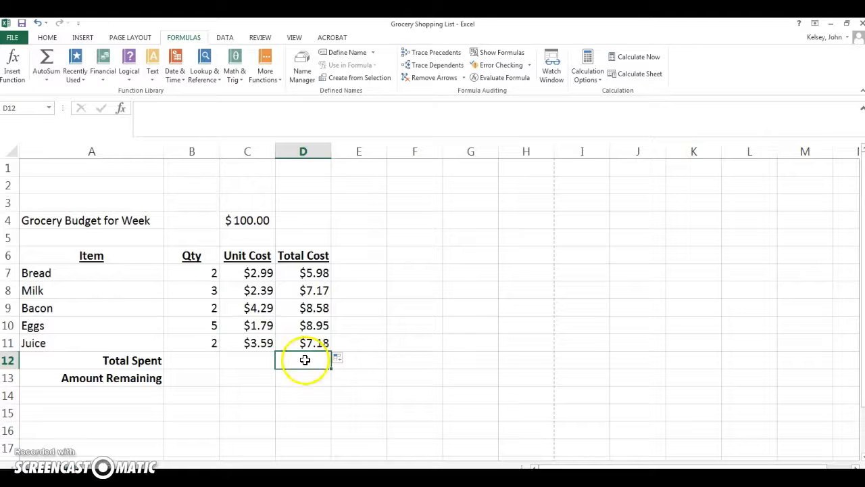
{"action": "left_click", "coordinate": [314, 273]}
{"action": "left_click", "coordinate": [317, 289]}
{"action": "left_click", "coordinate": [318, 308]}
{"action": "left_click", "coordinate": [320, 325]}
{"action": "left_click", "coordinate": [321, 342]}
{"action": "left_click", "coordinate": [319, 358]}
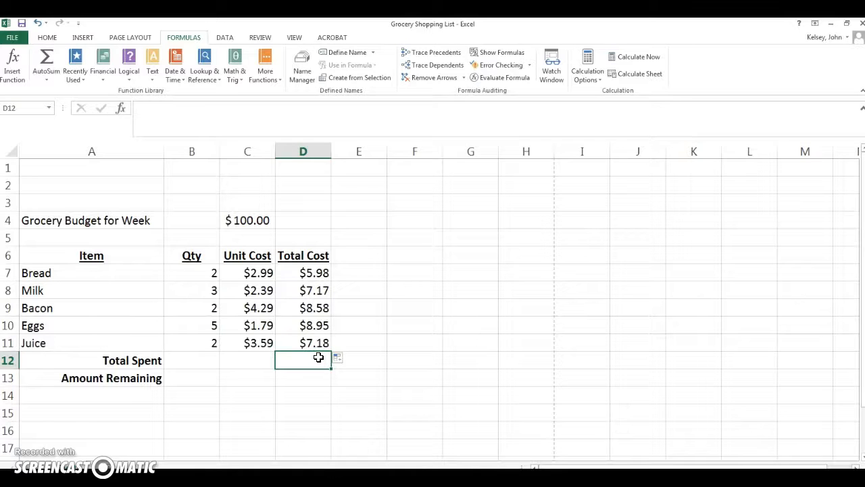
- Total the item costs in D12 with the AutoSum formula =SUM(D7:D11) for Total Spent
{"action": "left_click", "coordinate": [46, 38]}
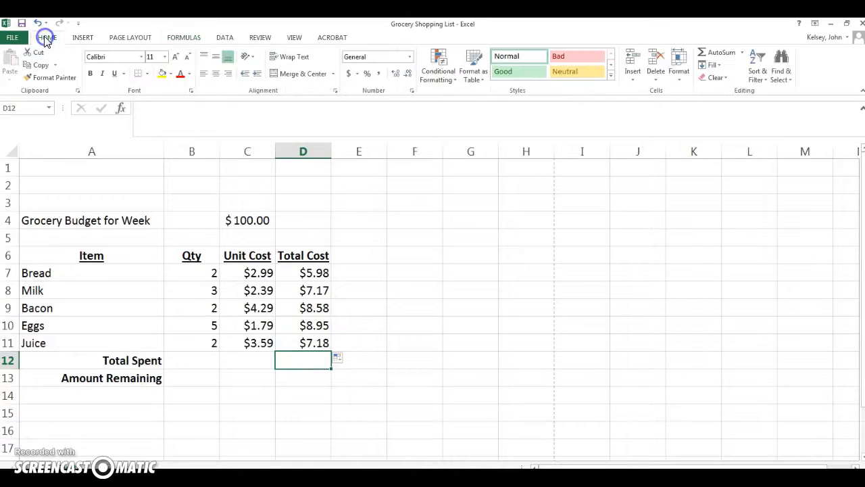
{"action": "left_click", "coordinate": [304, 376]}
{"action": "left_click", "coordinate": [308, 363]}
{"action": "left_click", "coordinate": [743, 55]}
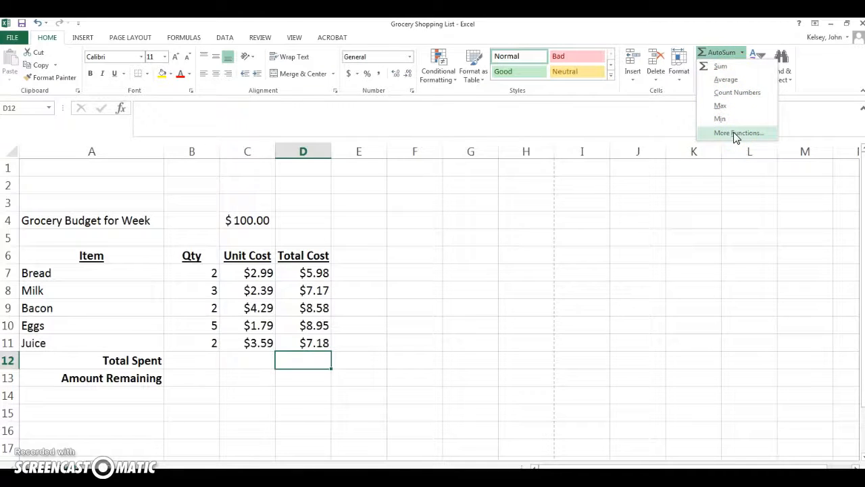
{"action": "left_click", "coordinate": [735, 70]}
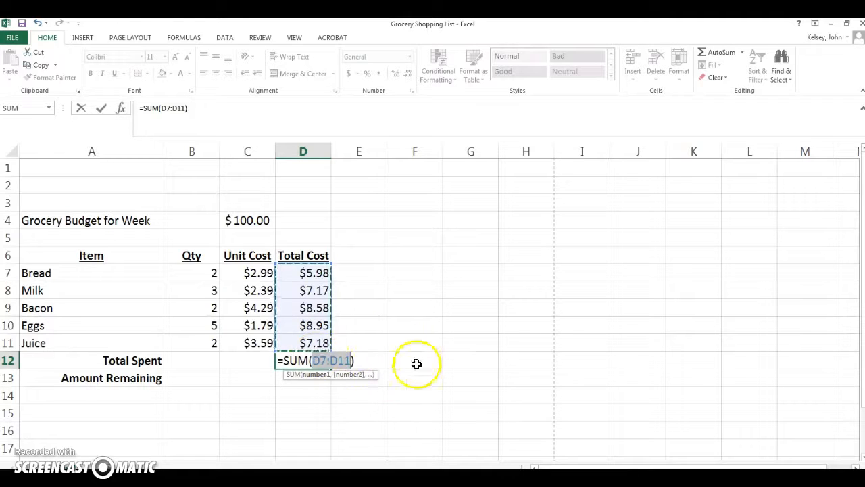
{"action": "left_click_drag", "start_coordinate": [306, 272], "coordinate": [308, 345]}
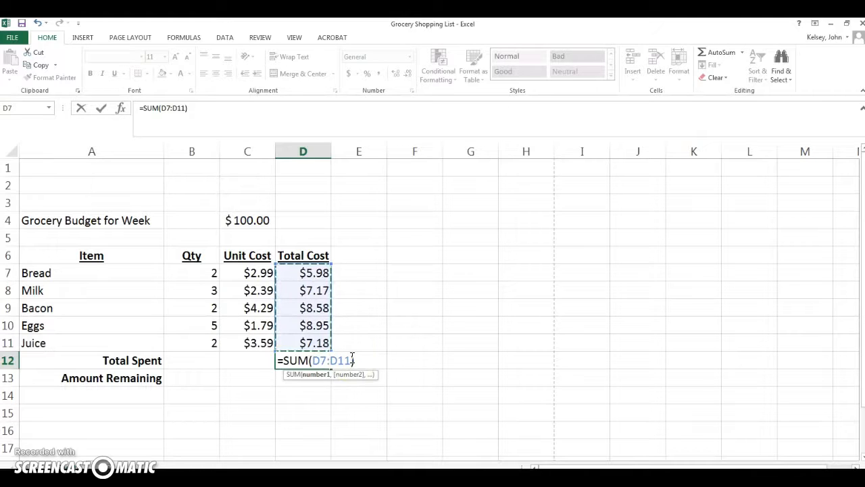
{"action": "key", "text": "Return"}
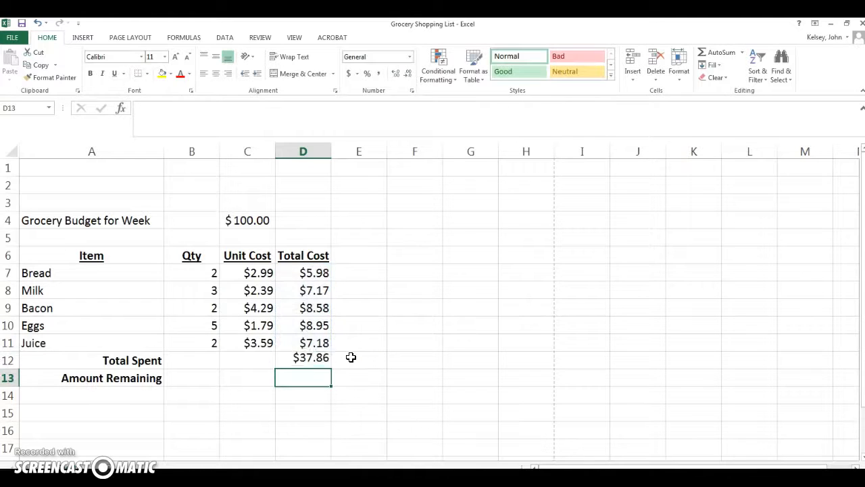
{"action": "left_click", "coordinate": [315, 361]}
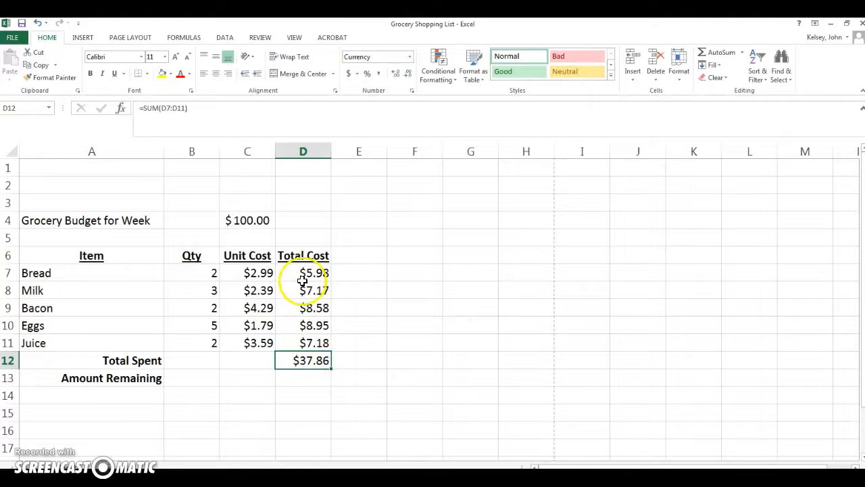
- Enter the formula =C4-D12 in D13 to calculate the amount remaining from the weekly budget
{"action": "left_click", "coordinate": [302, 376]}
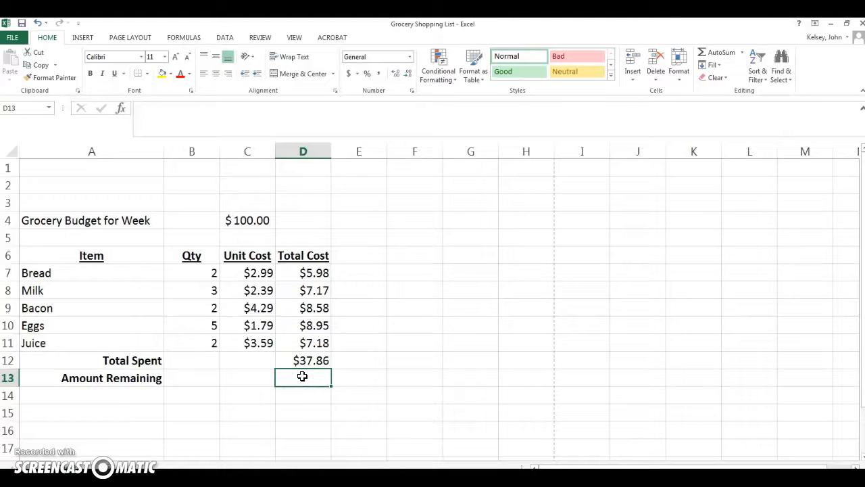
{"action": "left_click", "coordinate": [309, 360]}
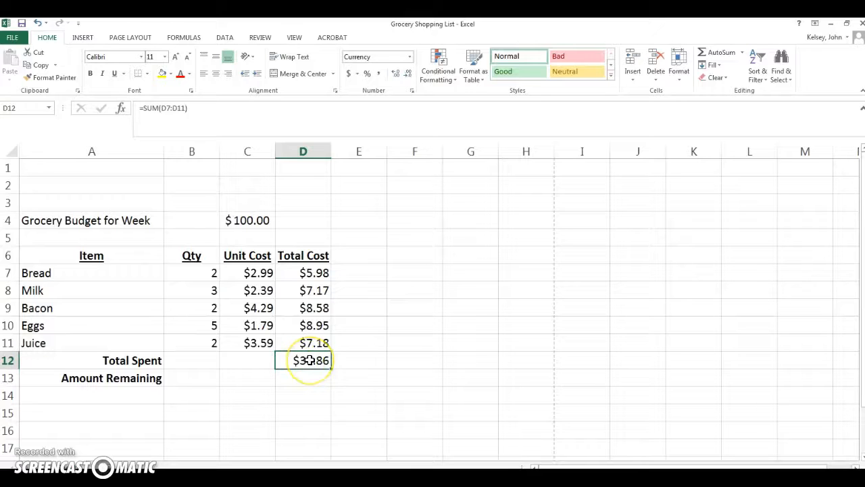
{"action": "left_click", "coordinate": [251, 220]}
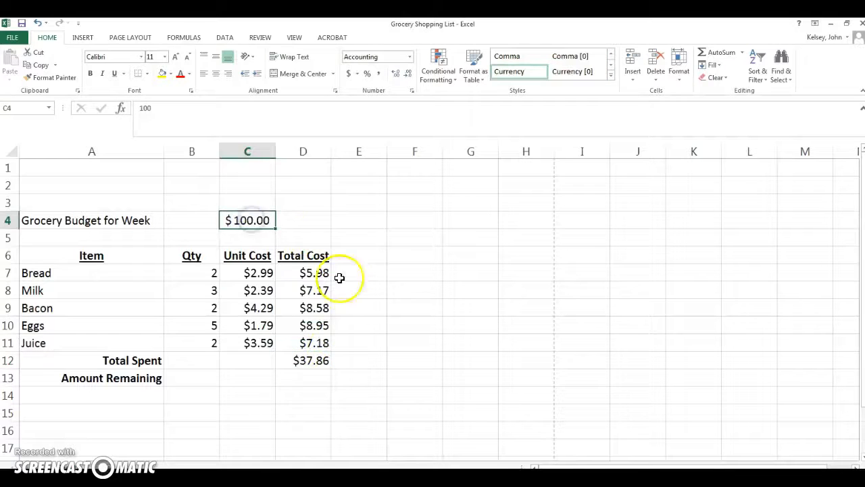
{"action": "left_click", "coordinate": [302, 379]}
{"action": "type", "text": "="}
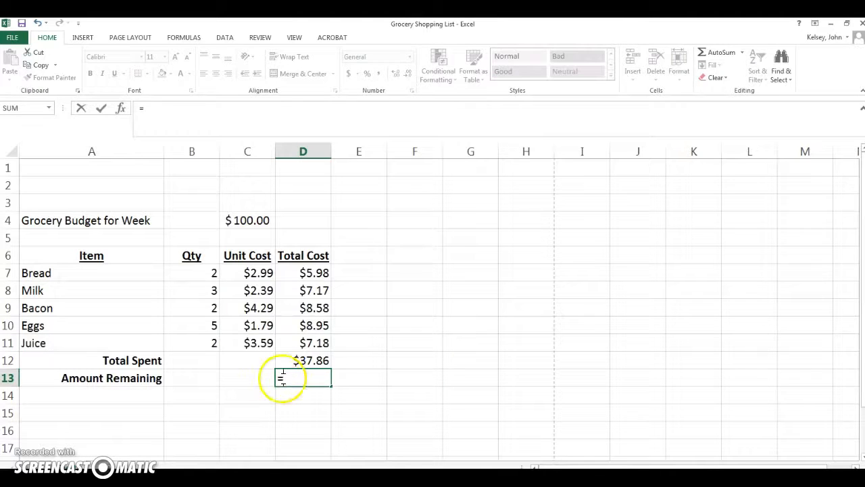
{"action": "left_click", "coordinate": [255, 220]}
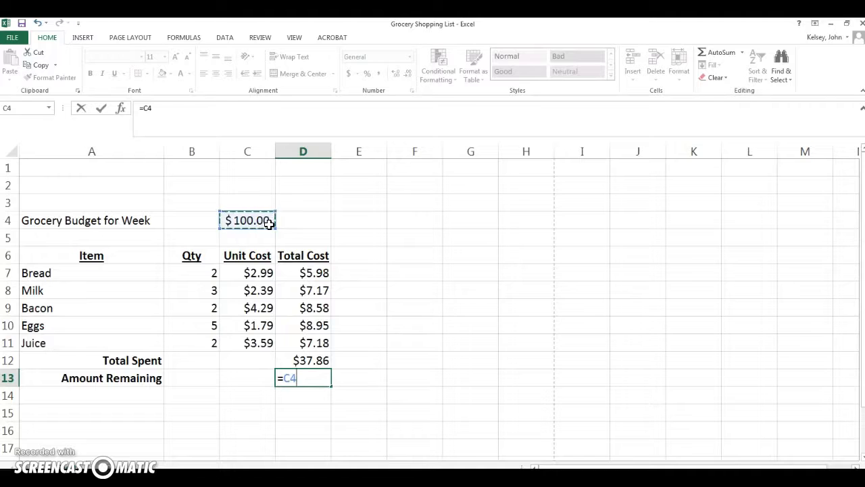
{"action": "type", "text": "-"}
{"action": "left_click", "coordinate": [304, 359]}
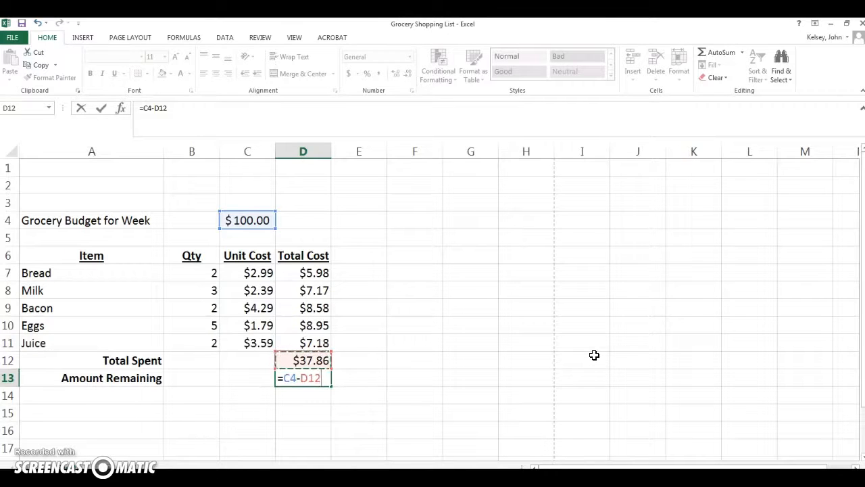
{"action": "key", "text": "Return"}
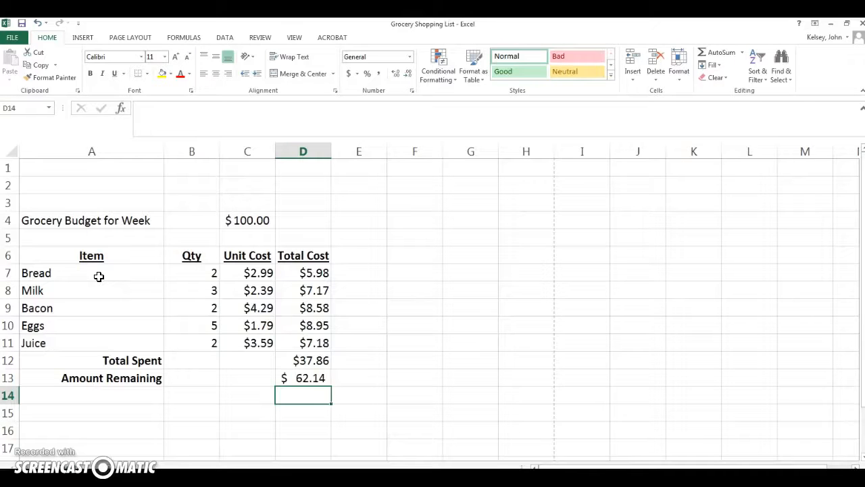
- Insert a 2-D pie chart of the items in A7:A11 and total costs in D7:D11, and place it beside the table over columns F to M
{"action": "left_click_drag", "start_coordinate": [99, 277], "coordinate": [105, 345]}
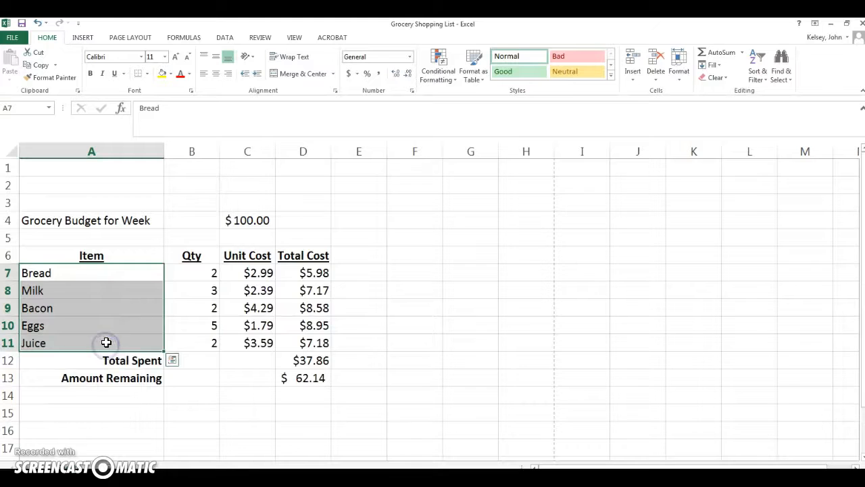
{"action": "left_click_drag", "start_coordinate": [302, 271], "coordinate": [306, 334]}
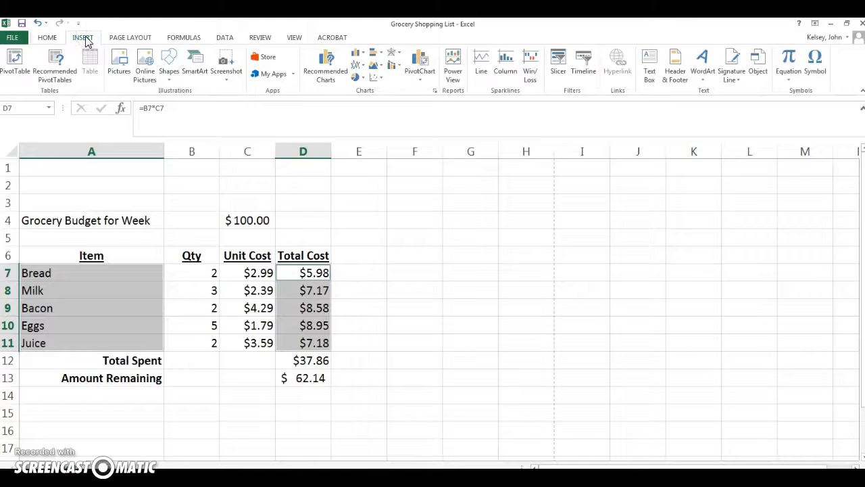
{"action": "left_click", "coordinate": [361, 80]}
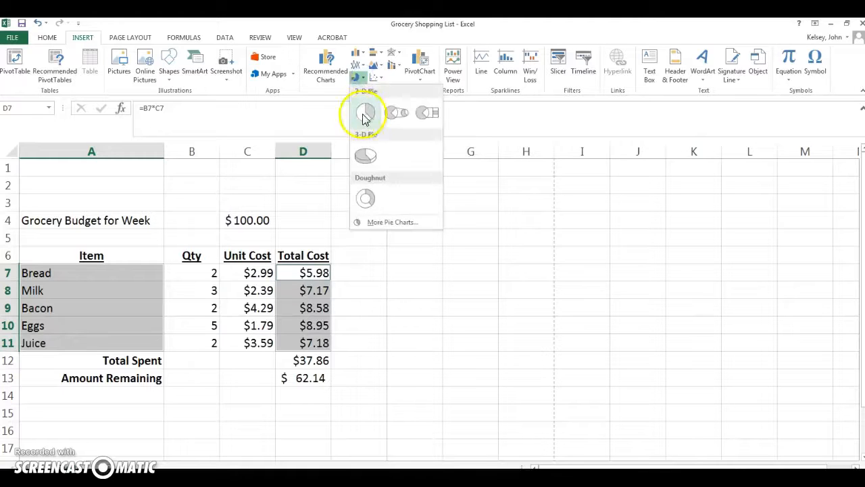
{"action": "left_click", "coordinate": [363, 113]}
{"action": "left_click_drag", "start_coordinate": [591, 318], "coordinate": [765, 293]}
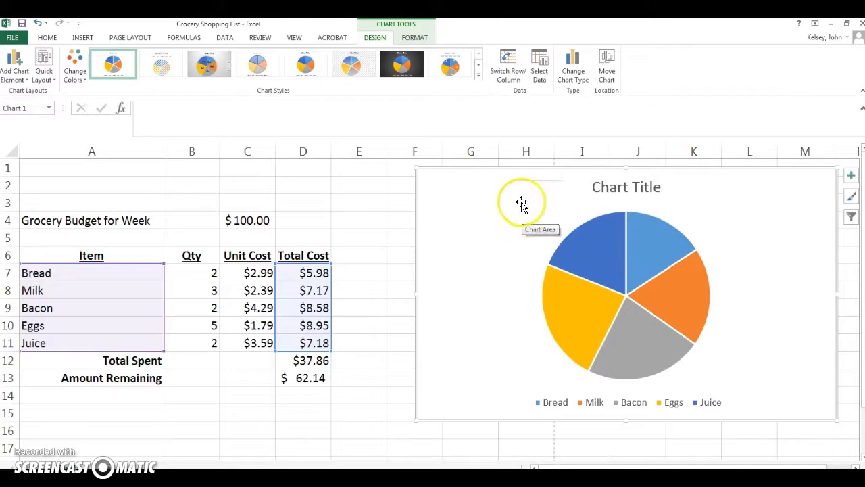
- Add centered data labels to the pie chart's slices
{"action": "left_click", "coordinate": [411, 39]}
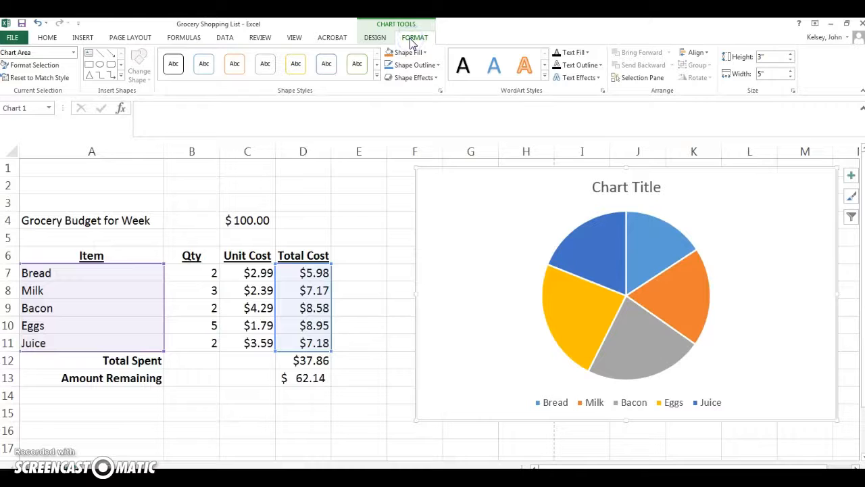
{"action": "left_click", "coordinate": [376, 38]}
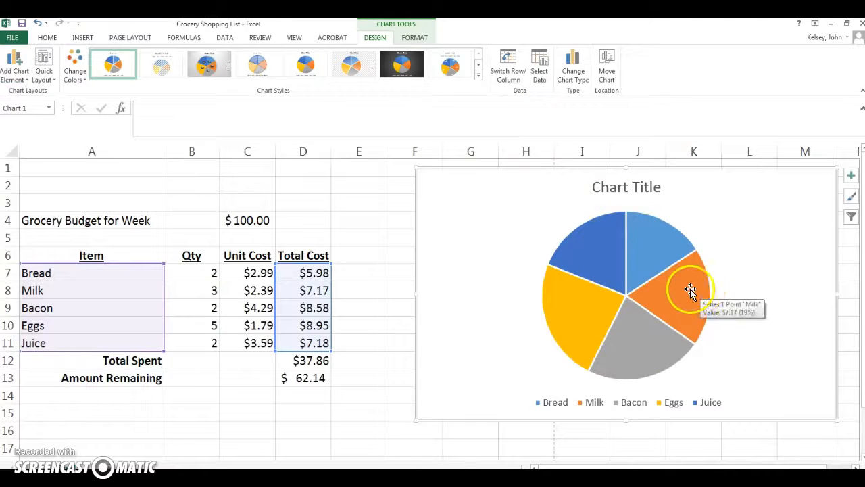
{"action": "left_click", "coordinate": [615, 310]}
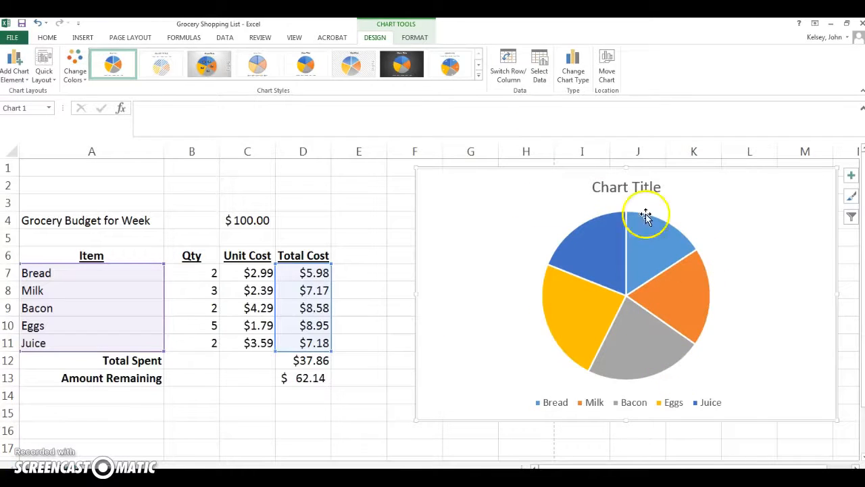
{"action": "left_click", "coordinate": [14, 68]}
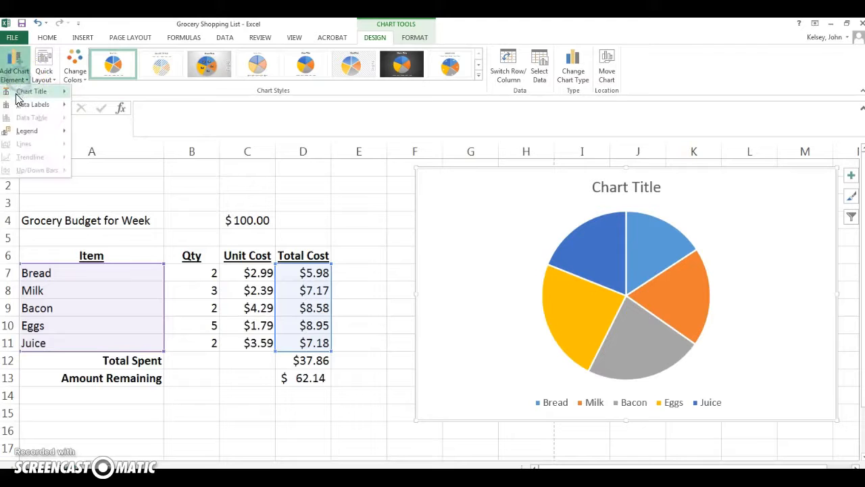
{"action": "mouse_move", "coordinate": [18, 108]}
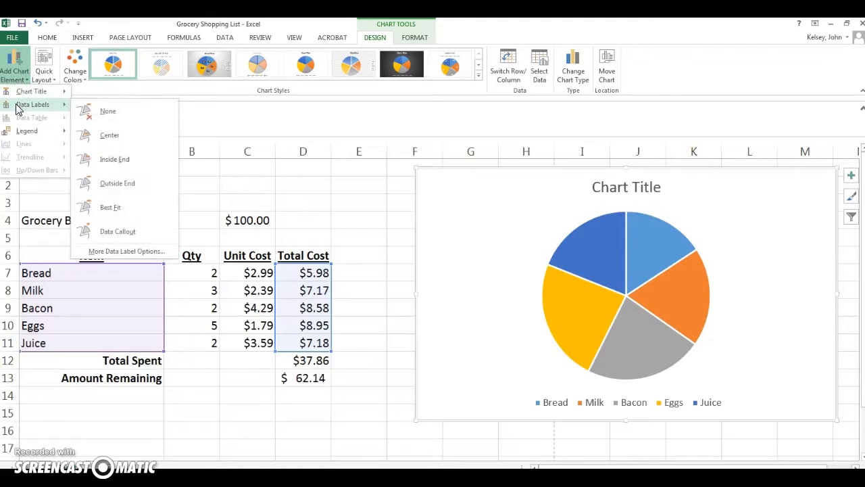
{"action": "left_click", "coordinate": [106, 136]}
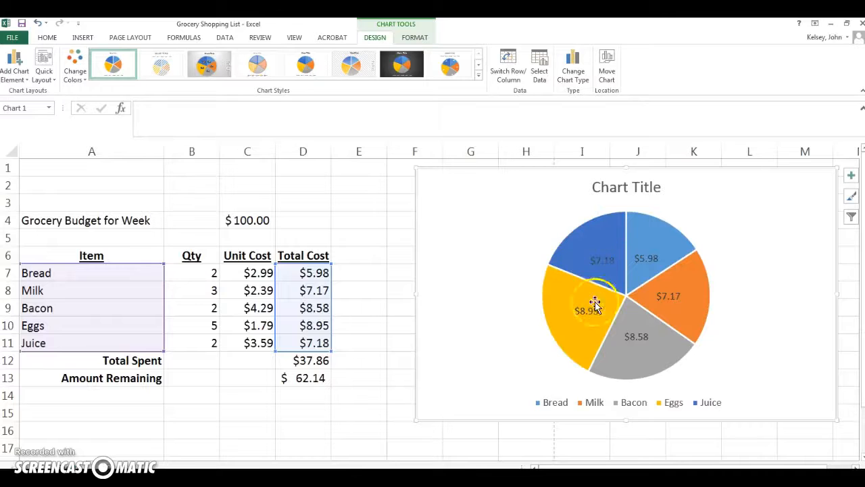
- Replace the pie chart's placeholder title with "Groceries"
{"action": "left_click", "coordinate": [627, 190]}
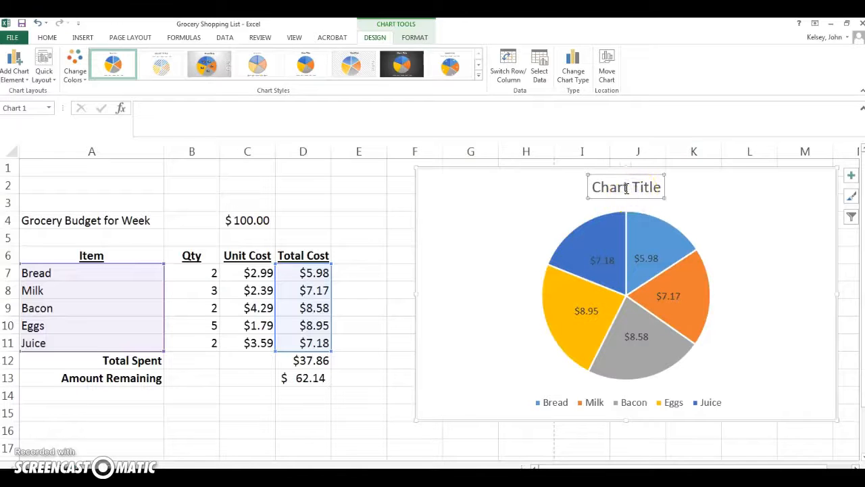
{"action": "triple_click", "coordinate": [626, 188]}
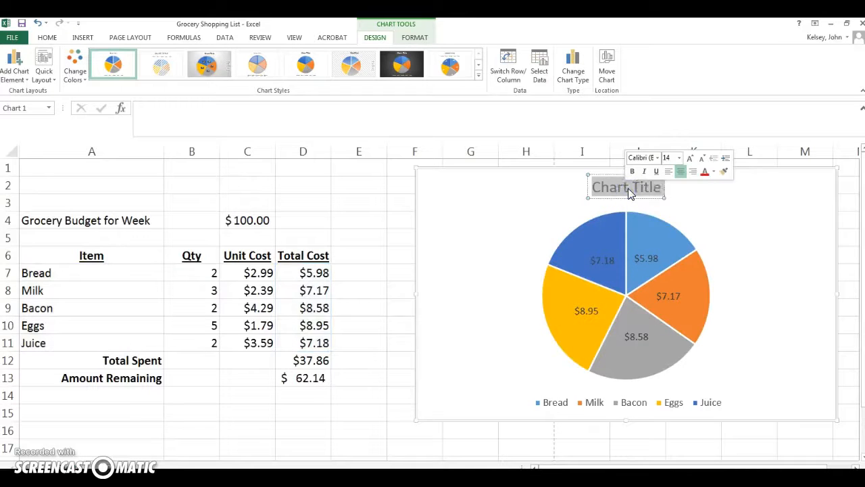
{"action": "type", "text": "Groce"}
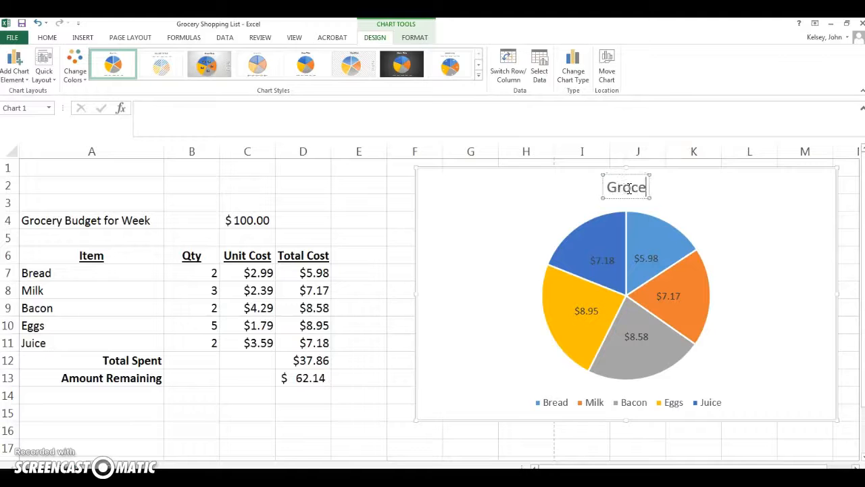
{"action": "type", "text": "ries"}
{"action": "key", "text": "Return"}
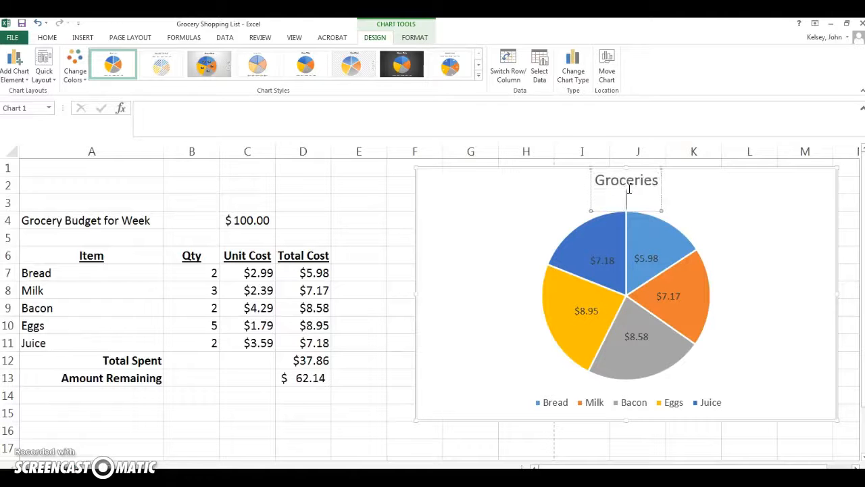
{"action": "left_click", "coordinate": [709, 216]}
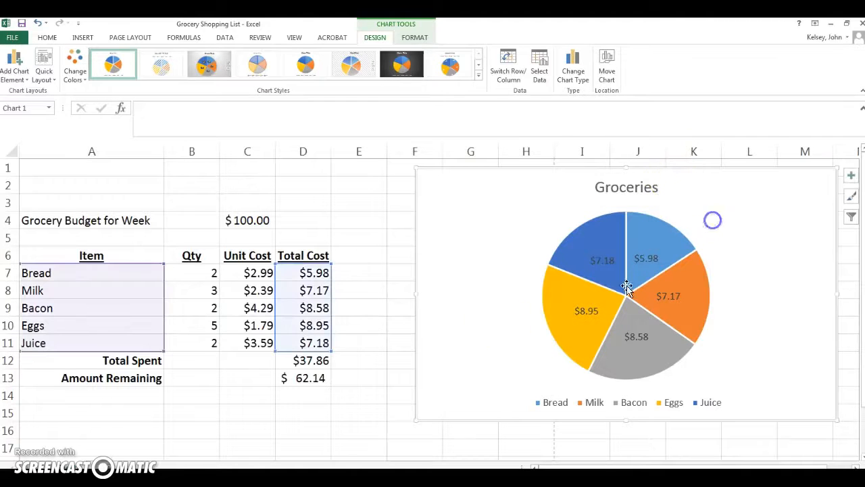
{"action": "left_click", "coordinate": [187, 394]}
{"action": "scroll", "coordinate": [466, 371], "scroll_direction": "down", "scroll_amount": 2}
{"action": "scroll", "coordinate": [465, 371], "scroll_direction": "up", "scroll_amount": 2}
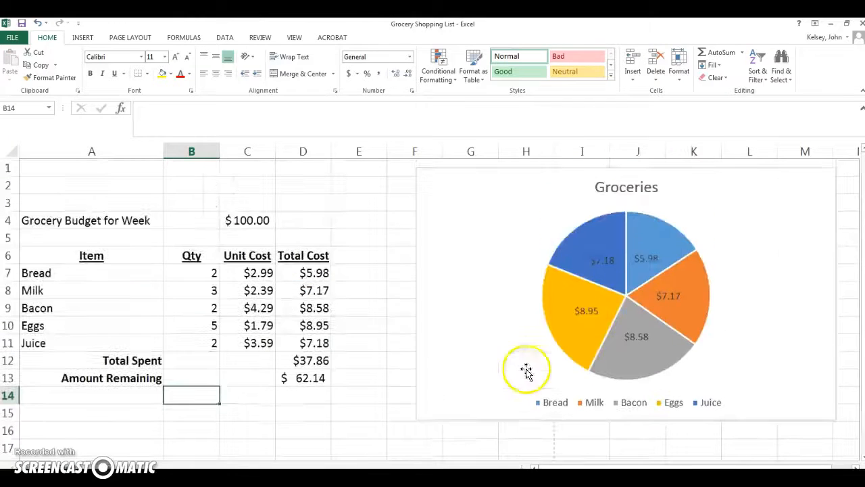
{"action": "mouse_move", "coordinate": [672, 275]}
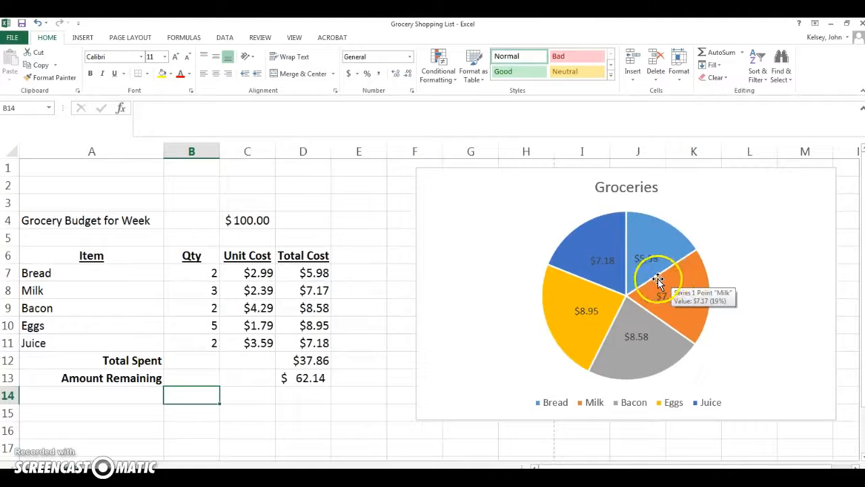
- Insert a 2-D clustered column chart of the items in A7:A11 and their total costs in D7:D11
{"action": "scroll", "coordinate": [195, 303], "scroll_direction": "down", "scroll_amount": 2}
{"action": "scroll", "coordinate": [198, 313], "scroll_direction": "up", "scroll_amount": 1}
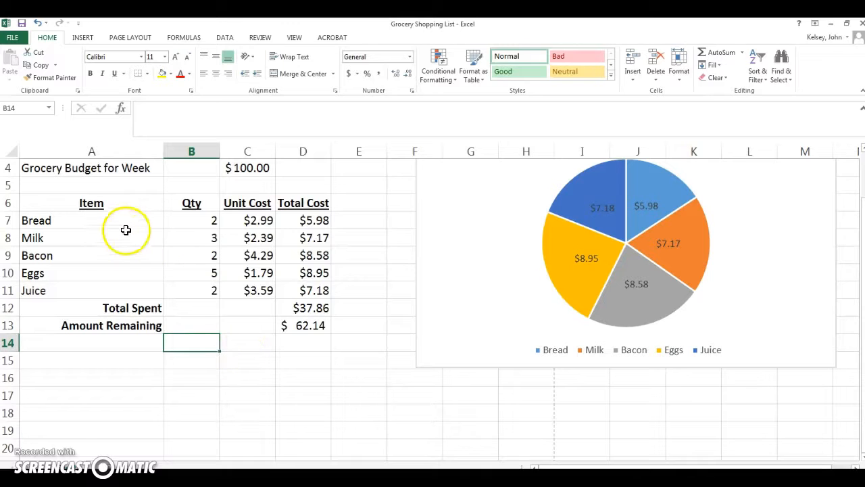
{"action": "left_click_drag", "start_coordinate": [97, 219], "coordinate": [94, 294]}
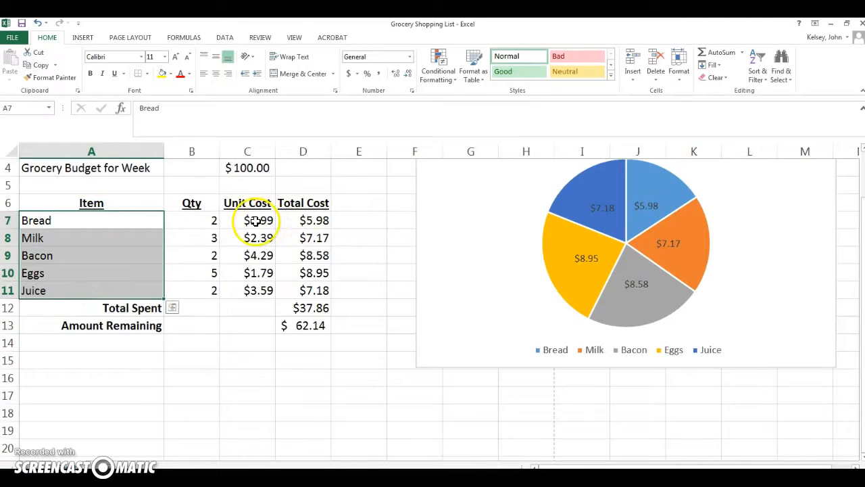
{"action": "left_click_drag", "start_coordinate": [302, 219], "coordinate": [308, 294]}
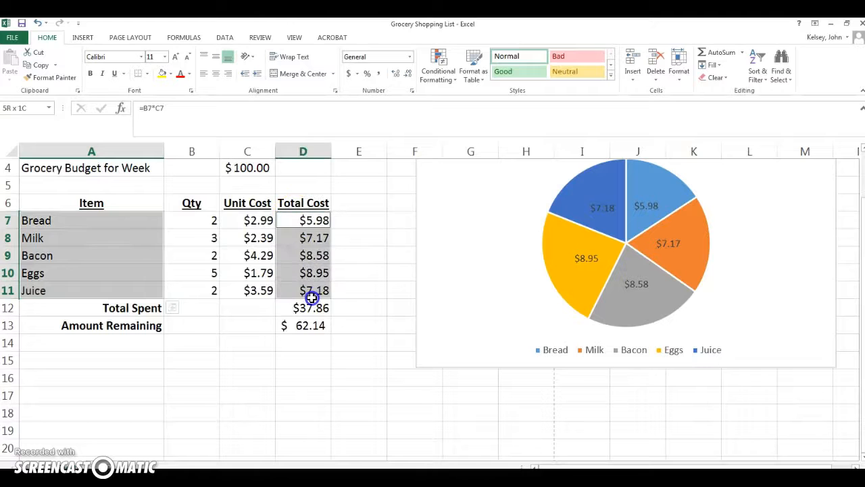
{"action": "left_click", "coordinate": [78, 38]}
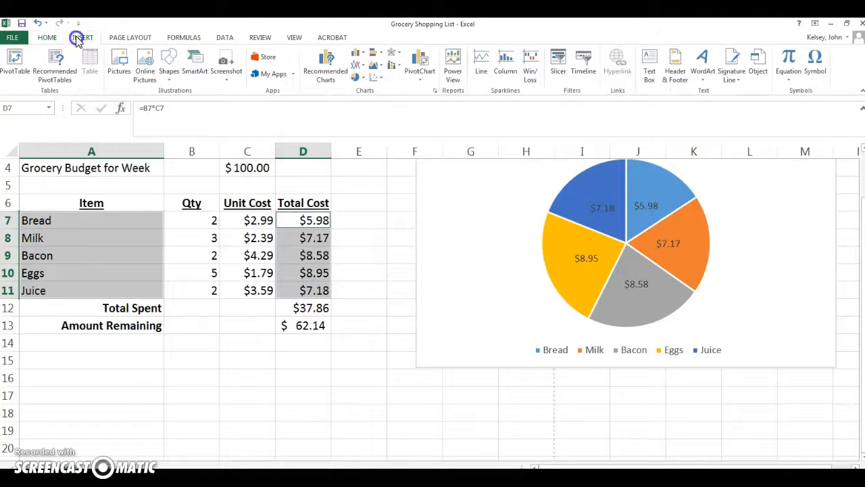
{"action": "left_click", "coordinate": [361, 54]}
{"action": "left_click", "coordinate": [366, 92]}
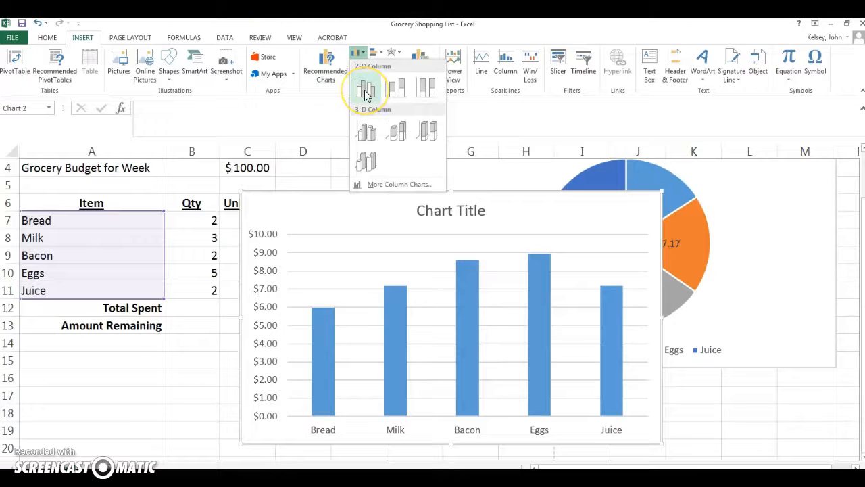
- Confirm the 2-D clustered column chart and place it directly below the pie chart over columns F to M
{"action": "left_click", "coordinate": [364, 89]}
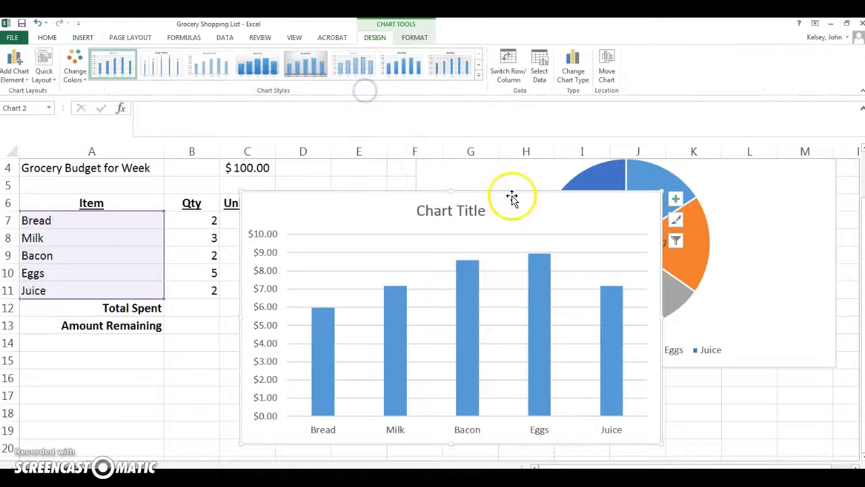
{"action": "left_click_drag", "start_coordinate": [601, 195], "coordinate": [777, 384]}
{"action": "scroll", "coordinate": [760, 267], "scroll_direction": "down", "scroll_amount": 6}
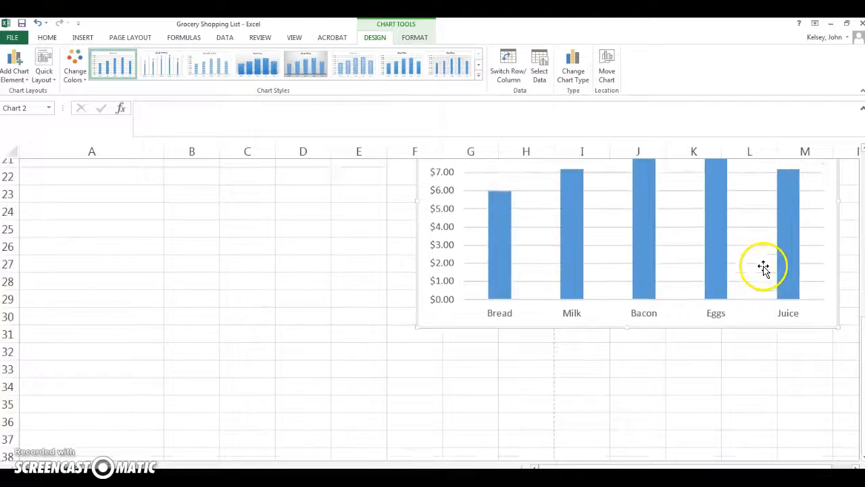
{"action": "scroll", "coordinate": [765, 270], "scroll_direction": "up", "scroll_amount": 2}
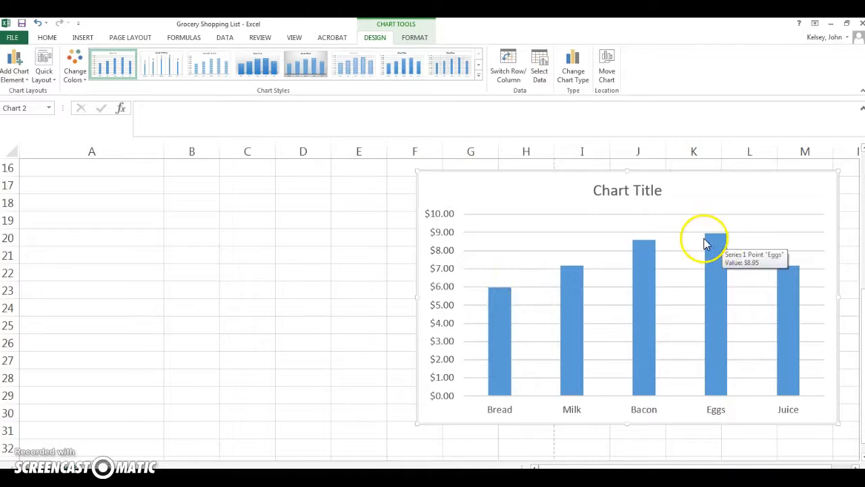
- Add Inside End data labels to the column chart's columns, and deselect the chart by selecting cell A2
{"action": "left_click", "coordinate": [22, 80]}
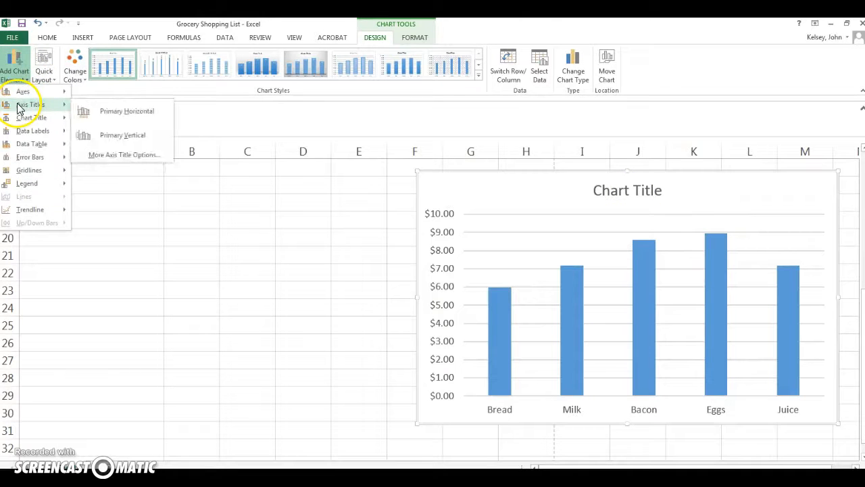
{"action": "mouse_move", "coordinate": [22, 118]}
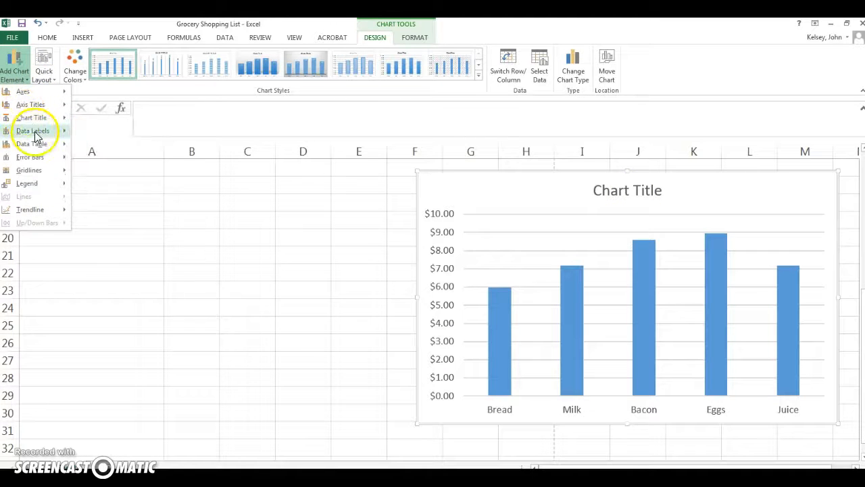
{"action": "mouse_move", "coordinate": [34, 131]}
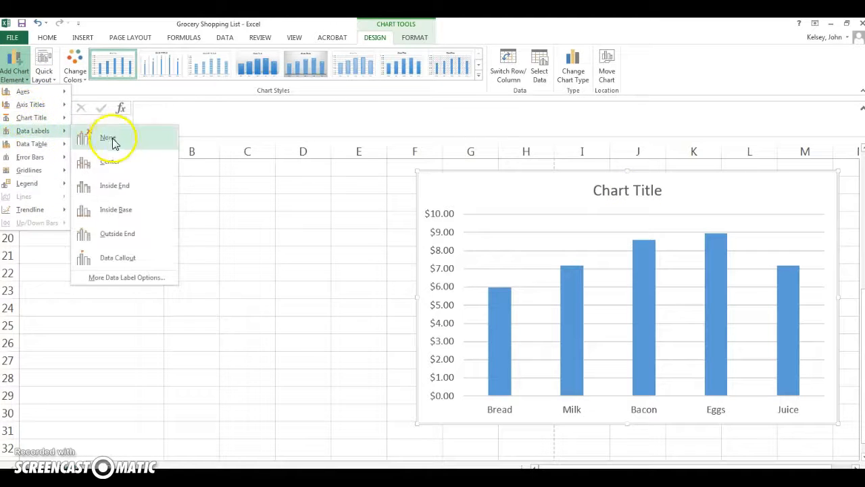
{"action": "left_click", "coordinate": [113, 184]}
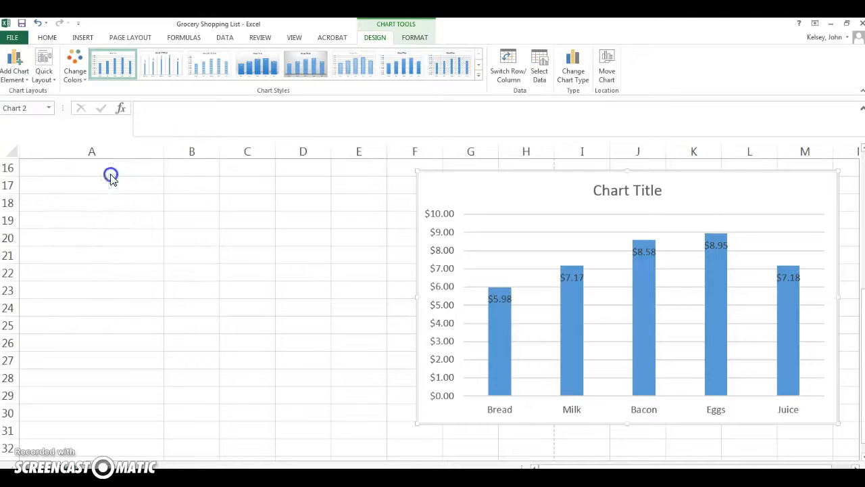
{"action": "scroll", "coordinate": [354, 322], "scroll_direction": "up", "scroll_amount": 5}
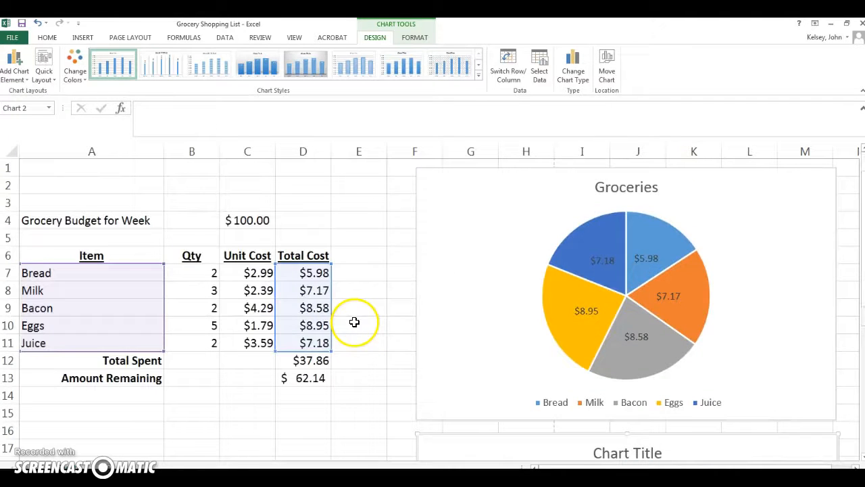
{"action": "left_click", "coordinate": [131, 178]}
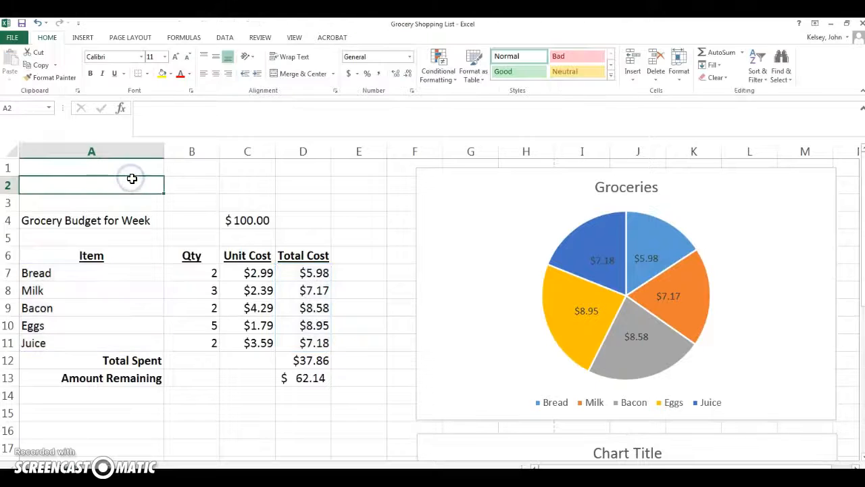